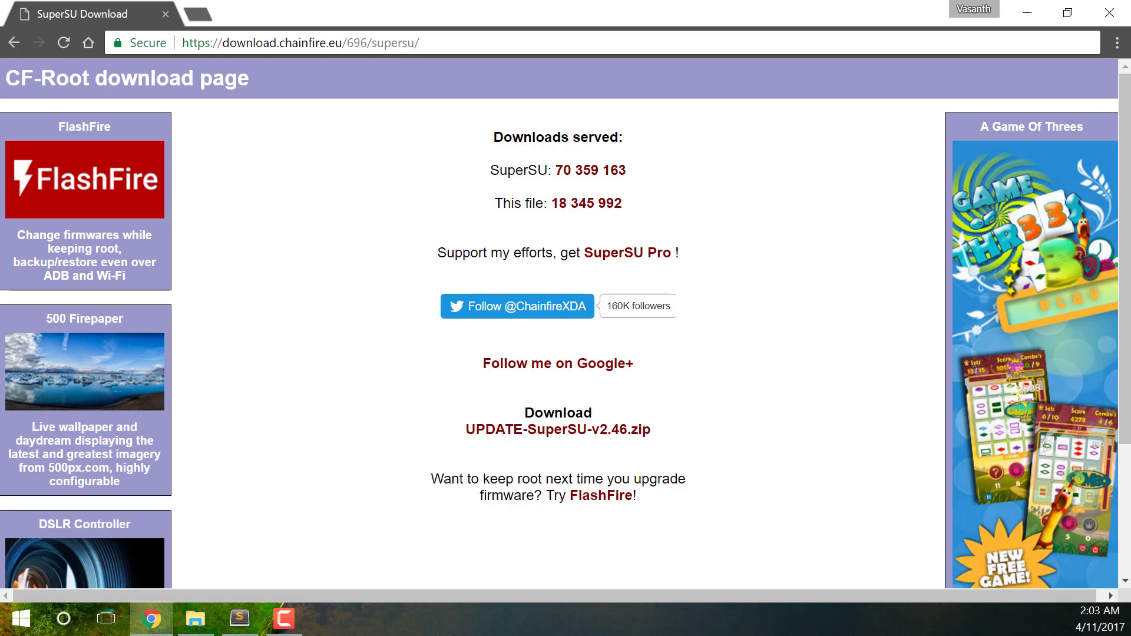
Download UPDATE-SuperSU-v2.46.zip and save it into a folder on USB Drive (D:).
left_click(495, 433)
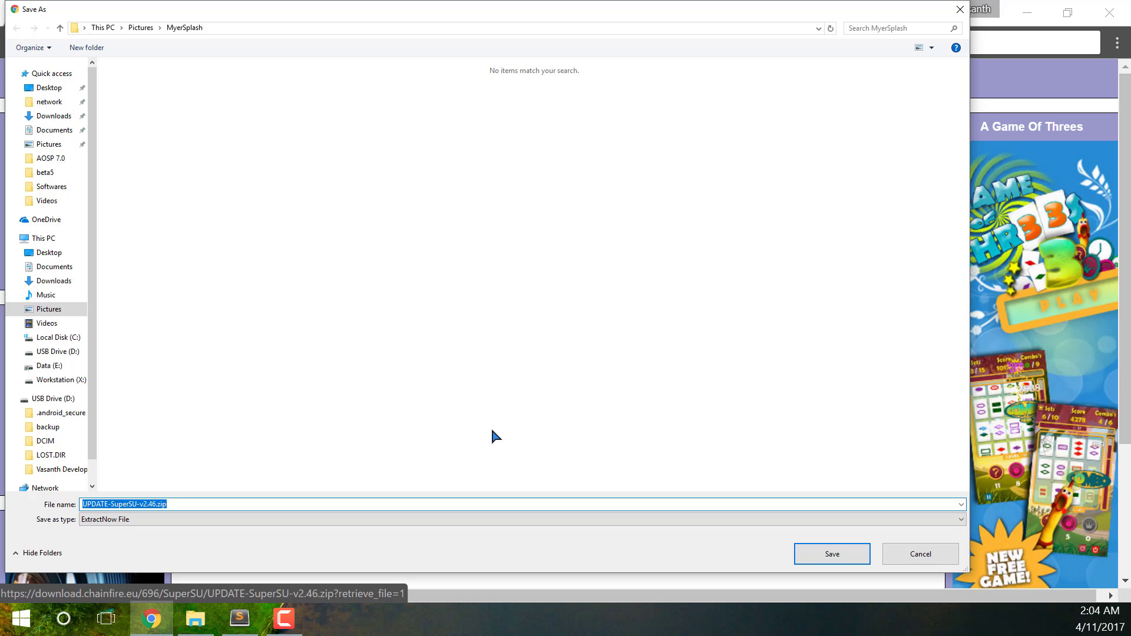
left_click(55, 352)
key("Return")
left_click(804, 551)
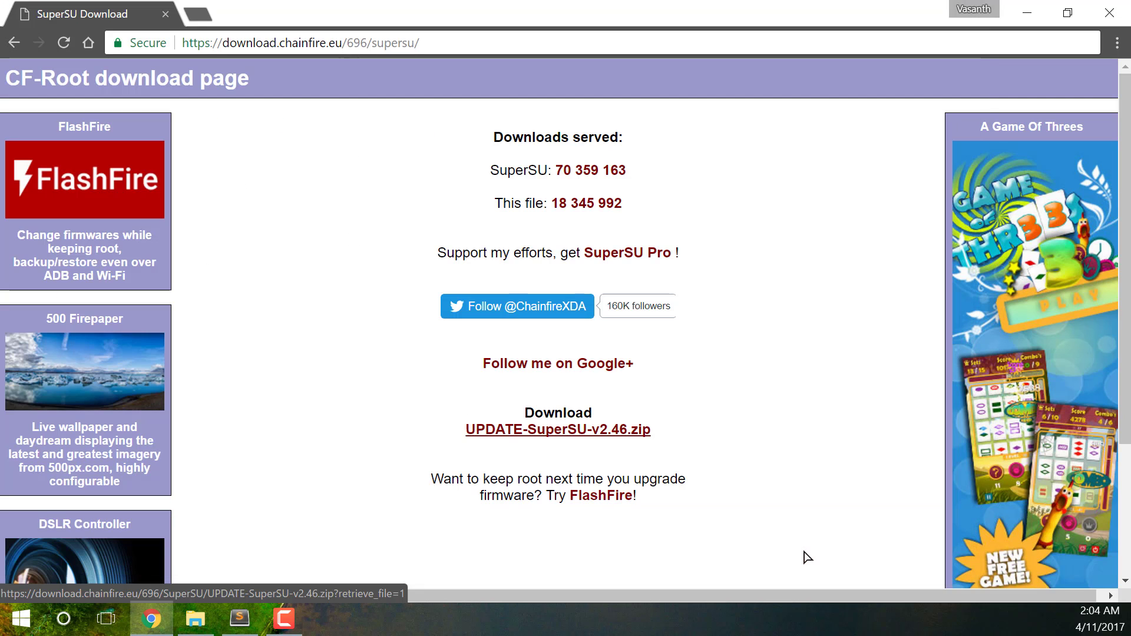